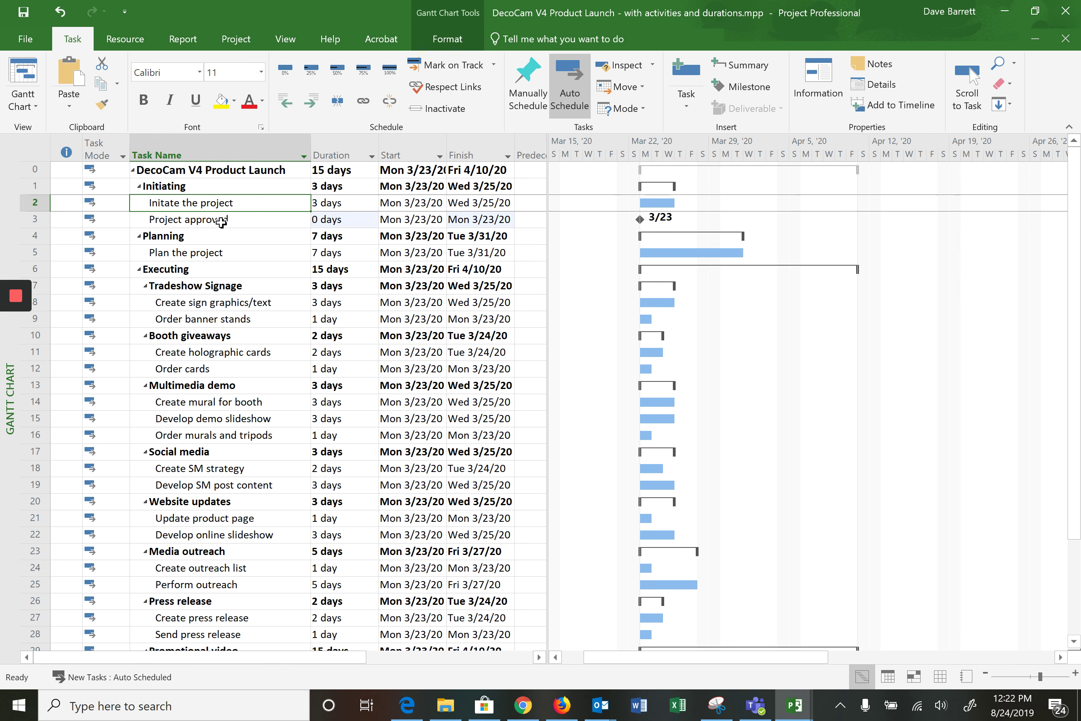
Link the "Initate the project" task to the "Project approved" milestone as its predecessor
{"action": "left_click", "coordinate": [221, 223]}
{"action": "left_click", "coordinate": [215, 207]}
{"action": "left_click", "coordinate": [218, 223]}
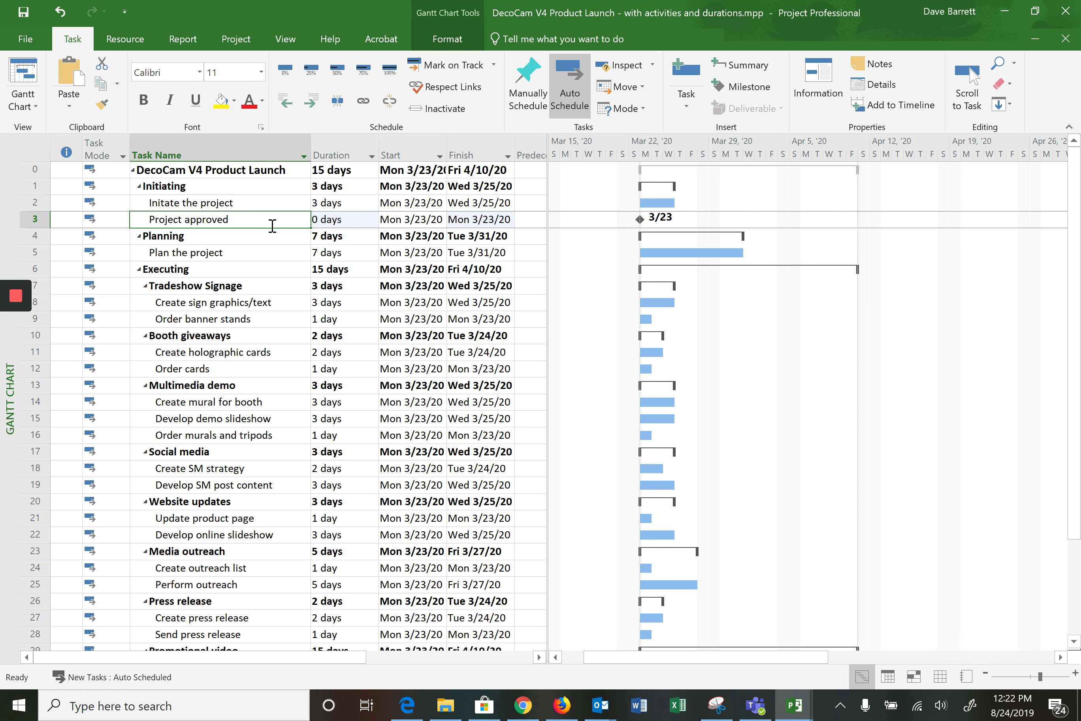
{"action": "left_click", "coordinate": [252, 207]}
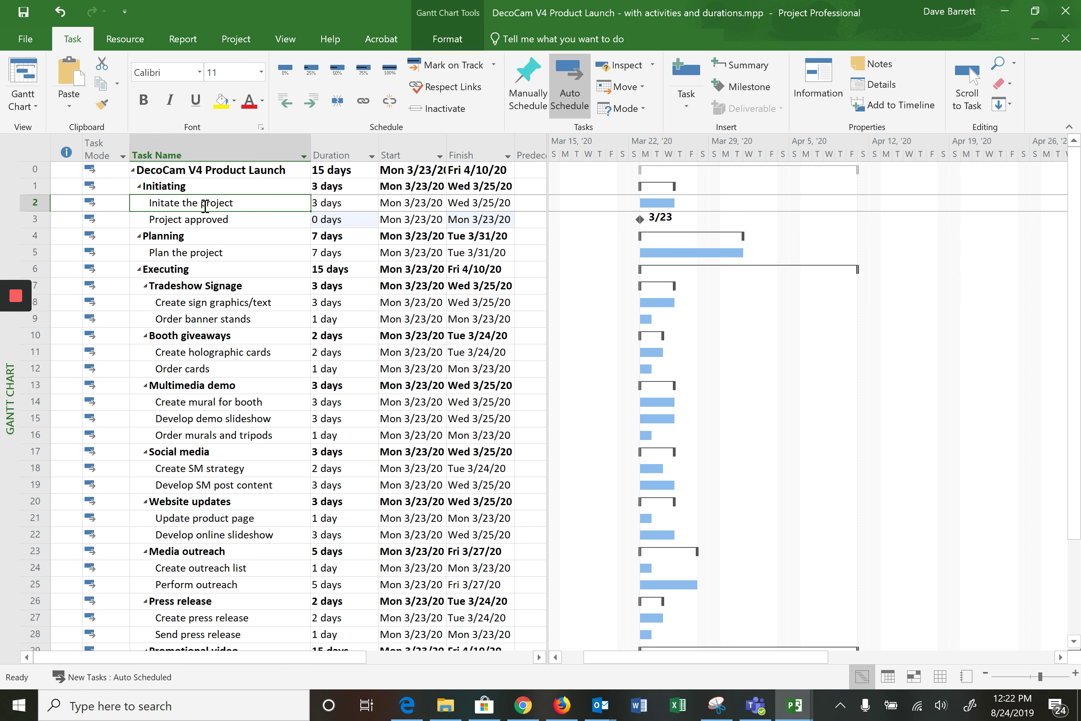
{"action": "left_click_drag", "start_coordinate": [236, 203], "coordinate": [239, 215]}
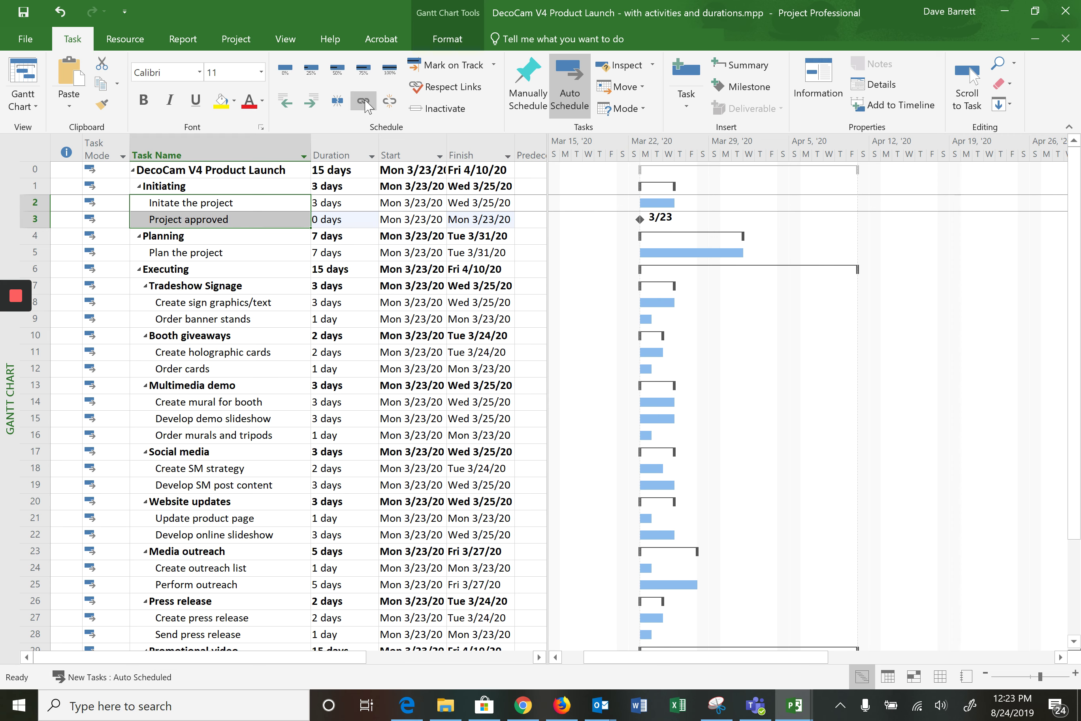
{"action": "left_click", "coordinate": [364, 103]}
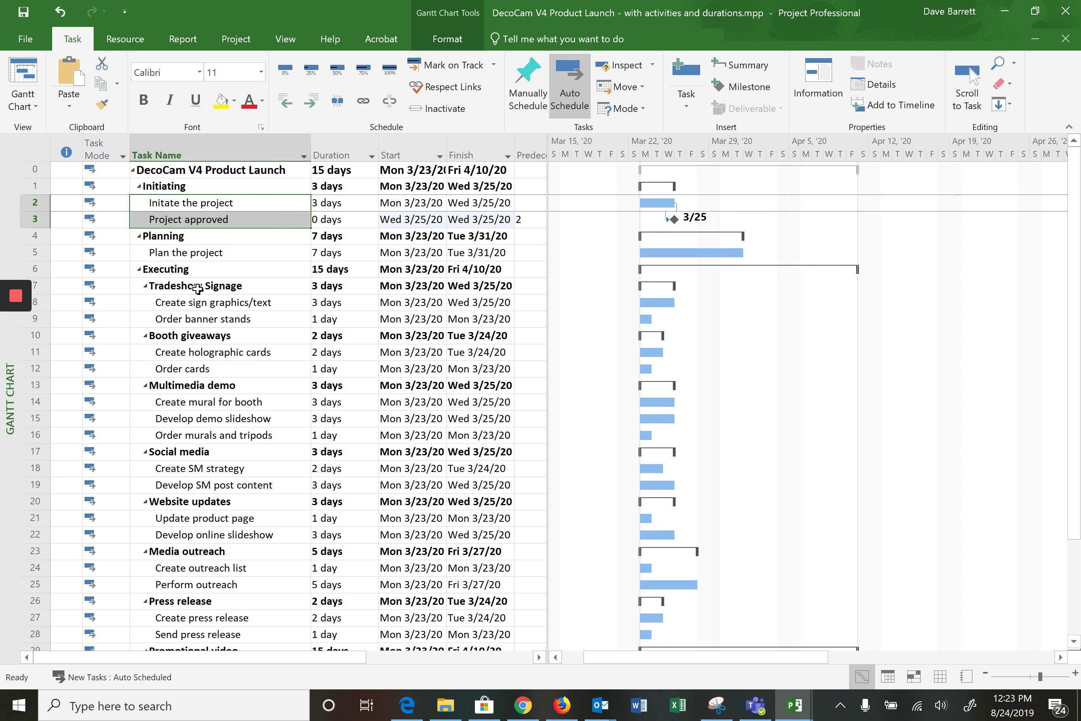
Link the "Project approved" milestone to the "Plan the project" task, leaving the Planning summary task out of the link
{"action": "left_click", "coordinate": [198, 220]}
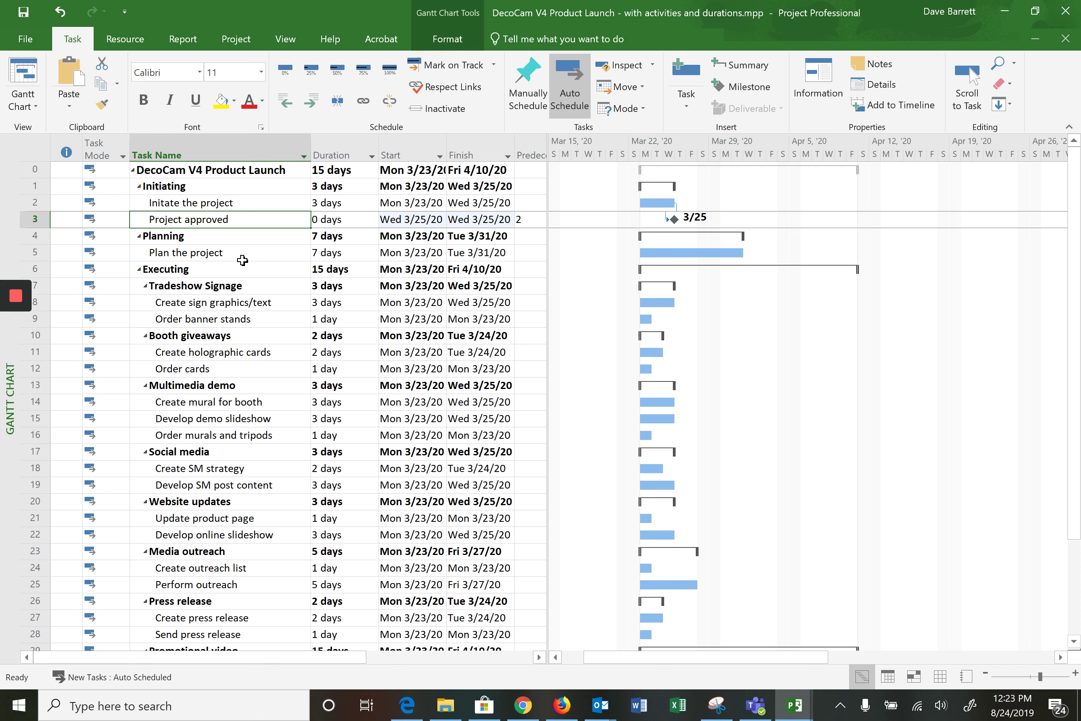
{"action": "left_click_drag", "start_coordinate": [264, 219], "coordinate": [265, 250]}
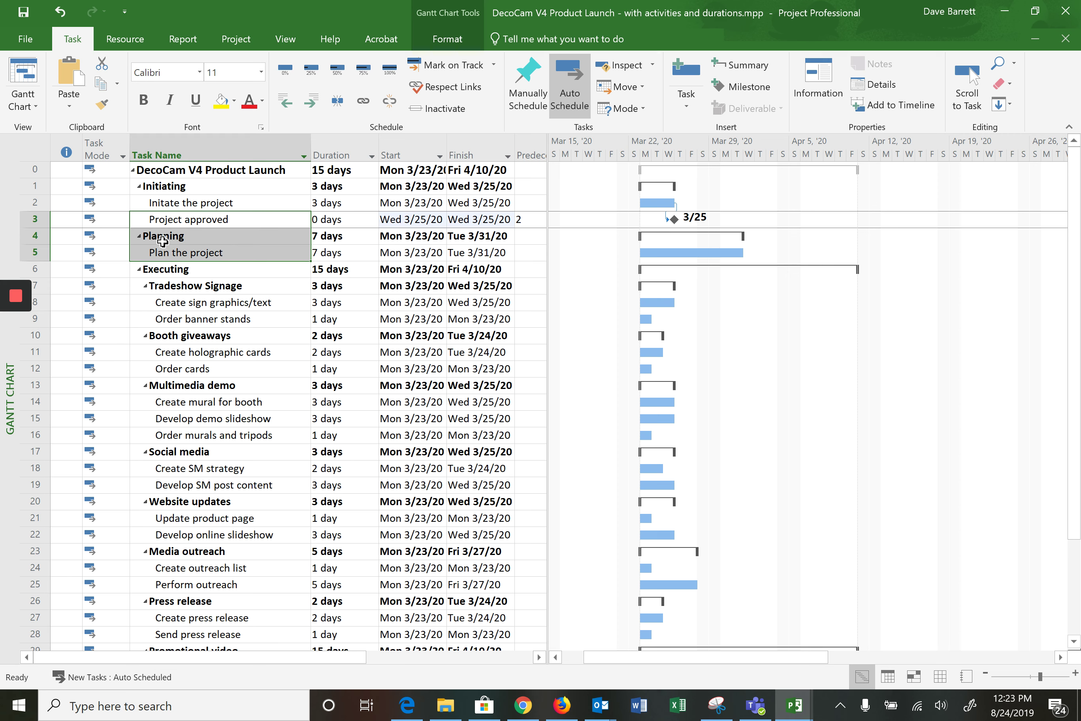
{"action": "left_click", "coordinate": [253, 220]}
{"action": "key", "text": "F2"}
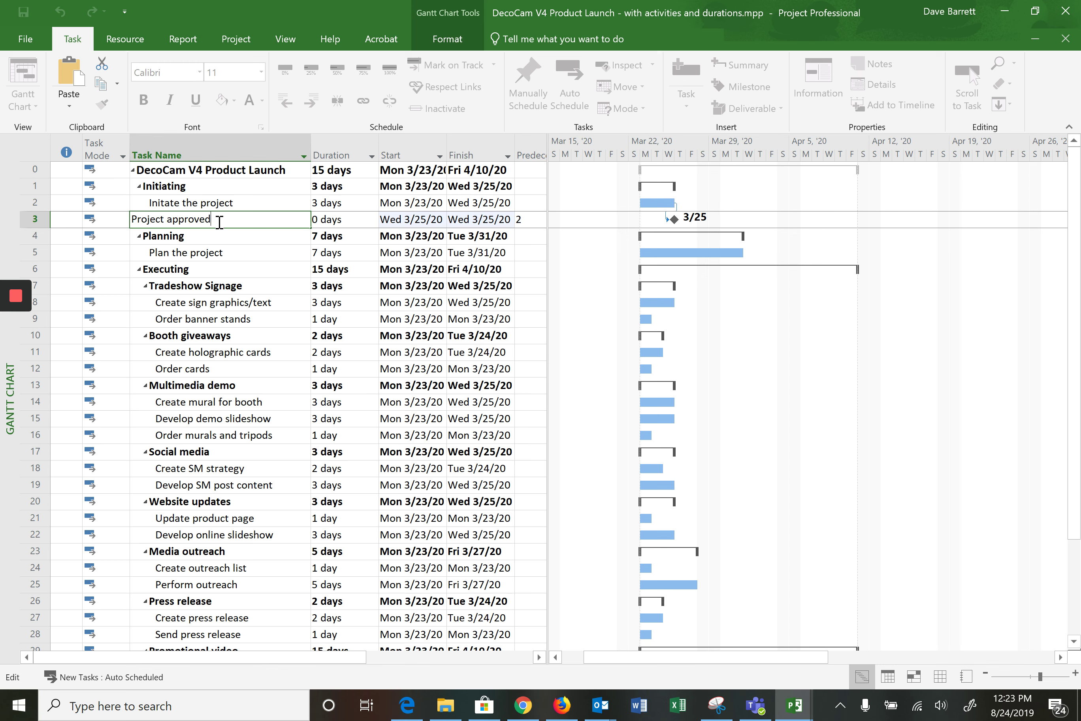
{"action": "left_click", "coordinate": [238, 256]}
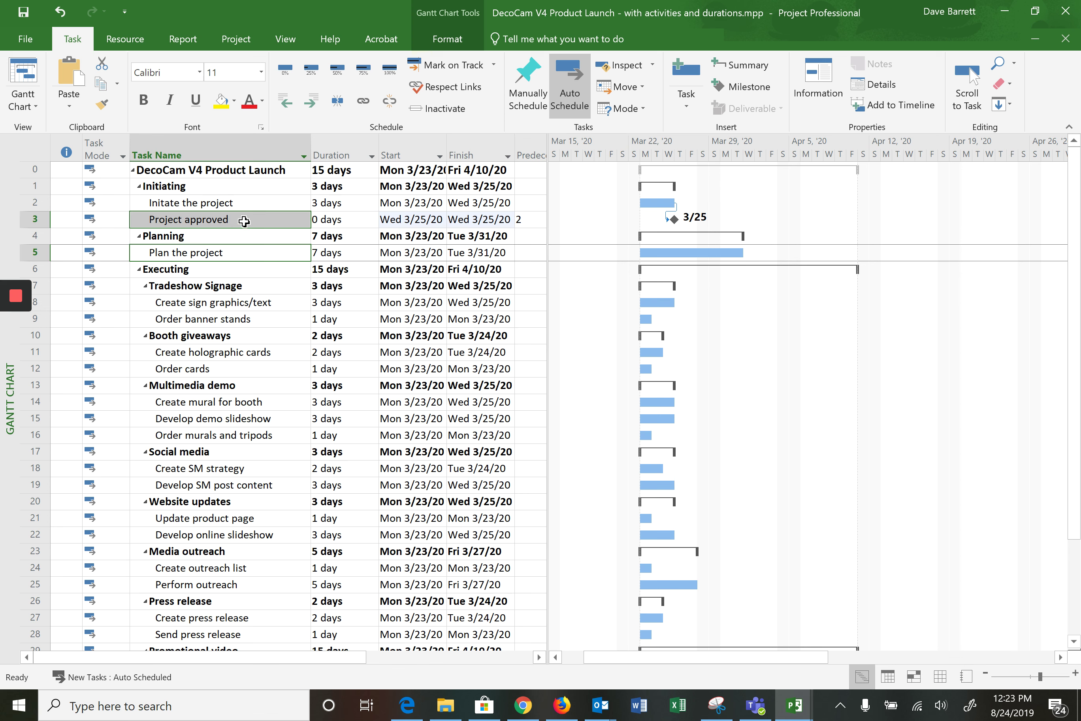
{"action": "left_click", "coordinate": [365, 105]}
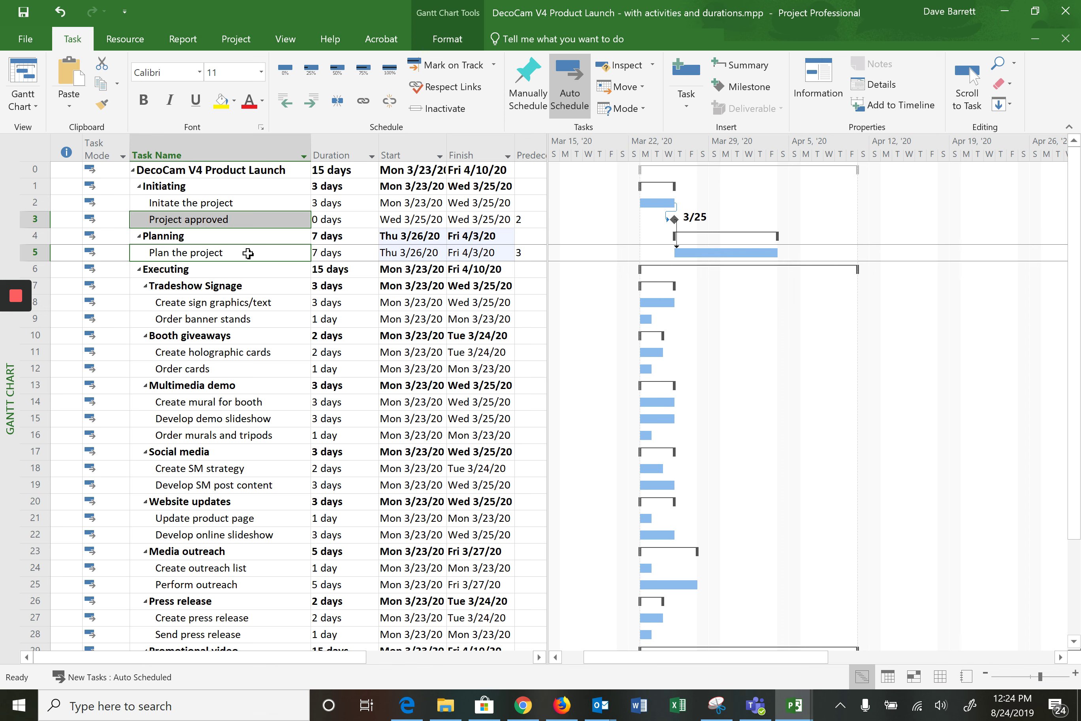
Link "Plan the project" to "Create sign graphics/text", and link that task to "Order banner stands"
{"action": "key", "text": "F2"}
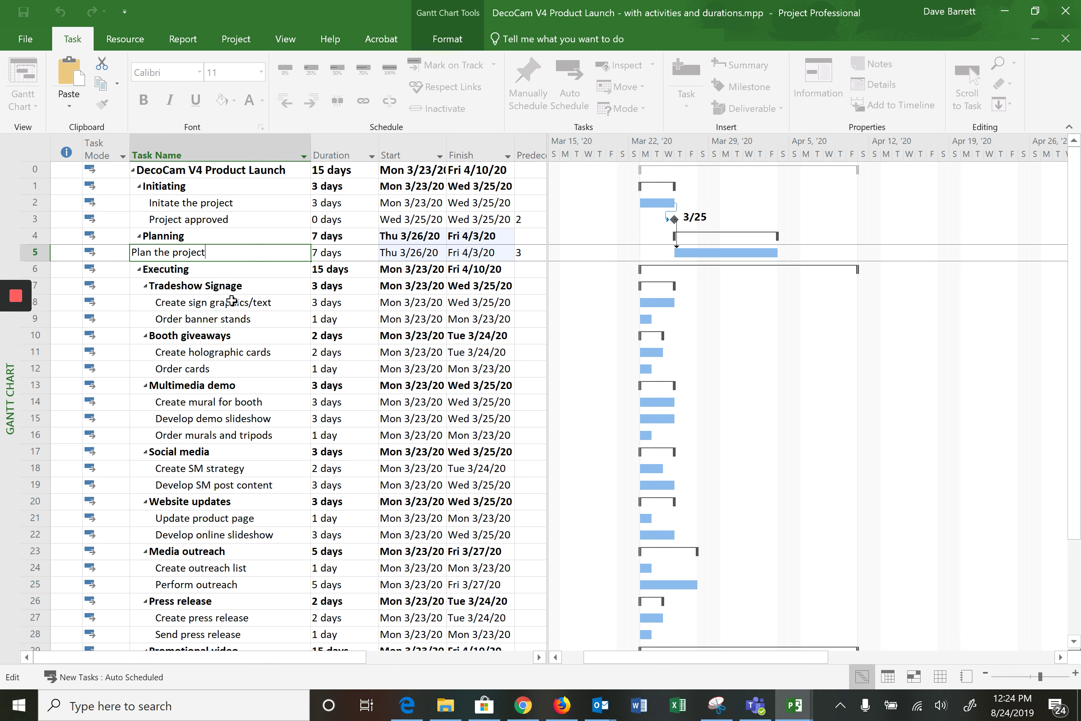
{"action": "left_click", "coordinate": [249, 303]}
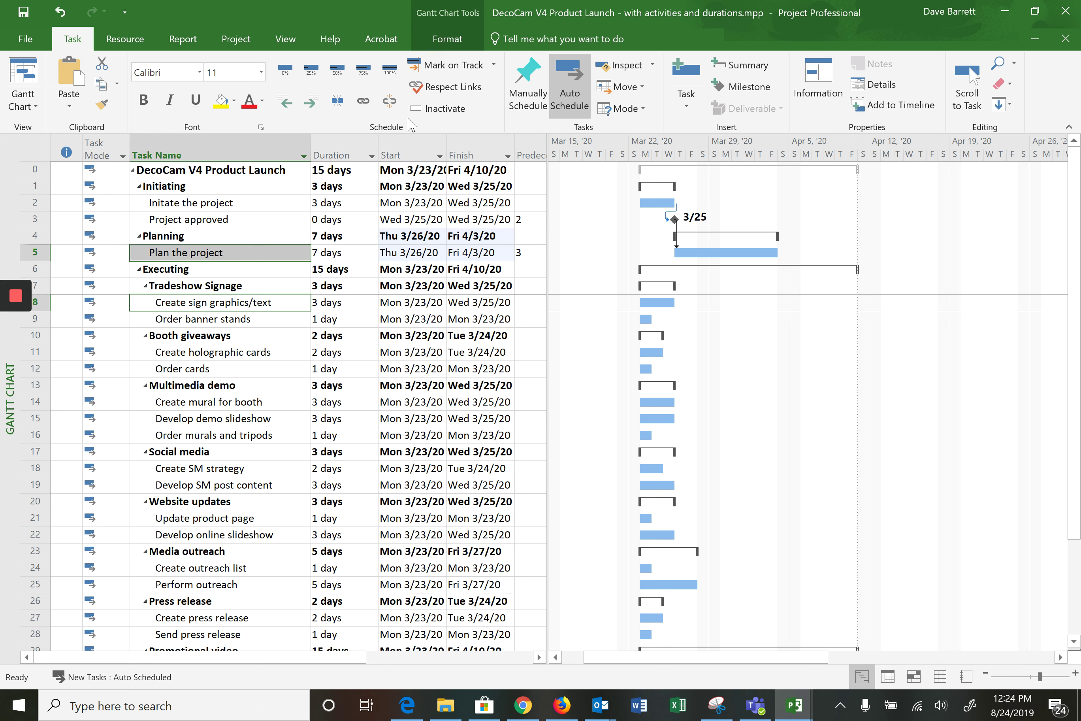
{"action": "left_click", "coordinate": [364, 100]}
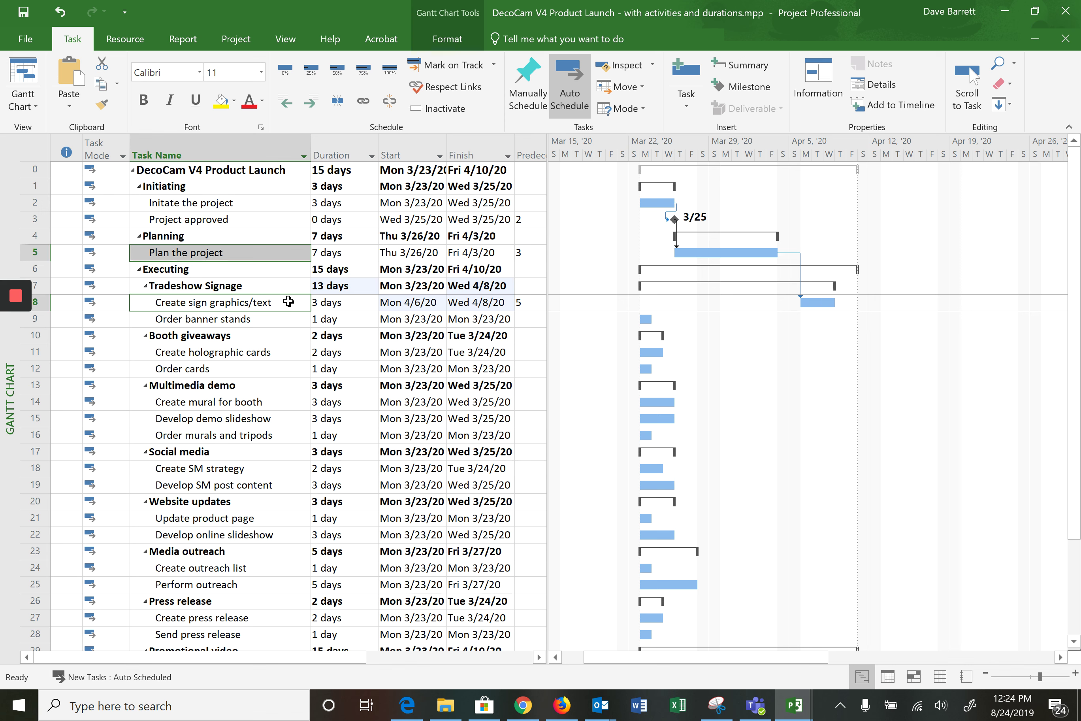
{"action": "left_click_drag", "start_coordinate": [289, 301], "coordinate": [289, 318]}
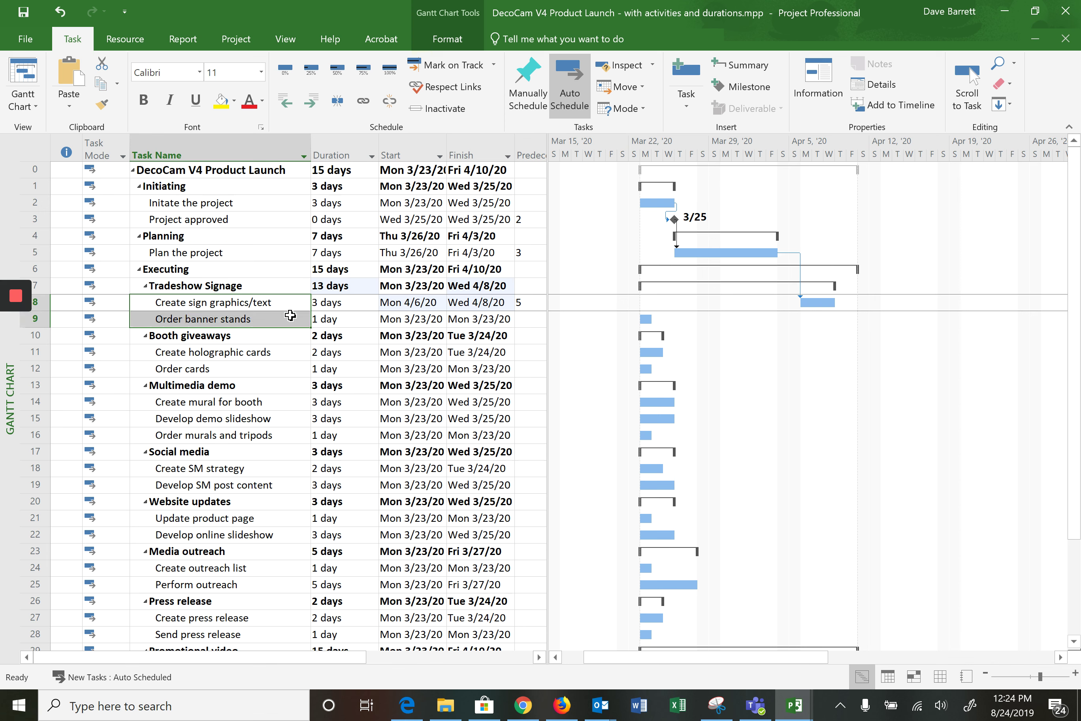
{"action": "left_click", "coordinate": [367, 102]}
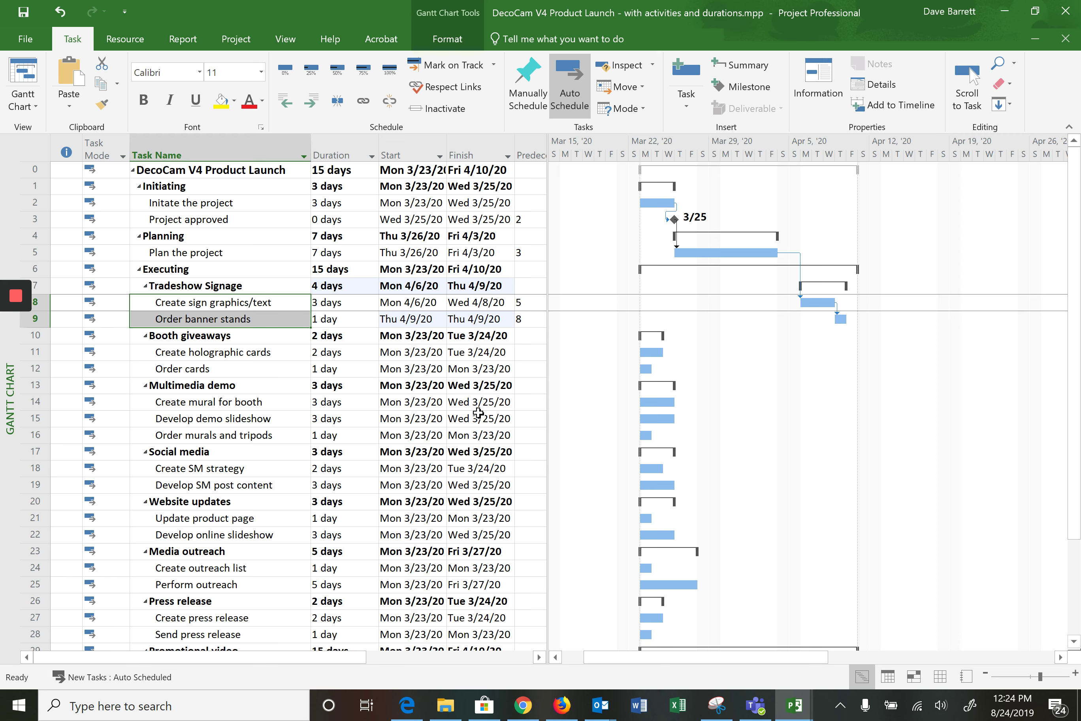
Switch to the project "DecoCam V4 Product Launch - with dependencies.mpp" and review its task links and milestones from Initiating through Closing
{"action": "mouse_move", "coordinate": [788, 713]}
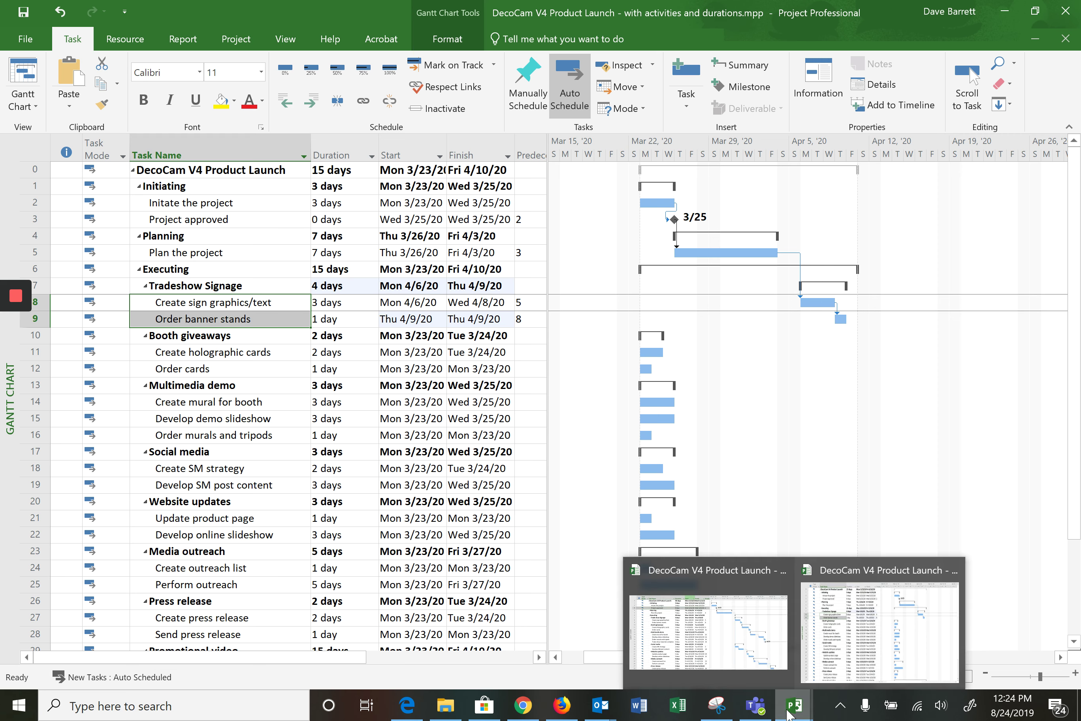
{"action": "left_click", "coordinate": [740, 649]}
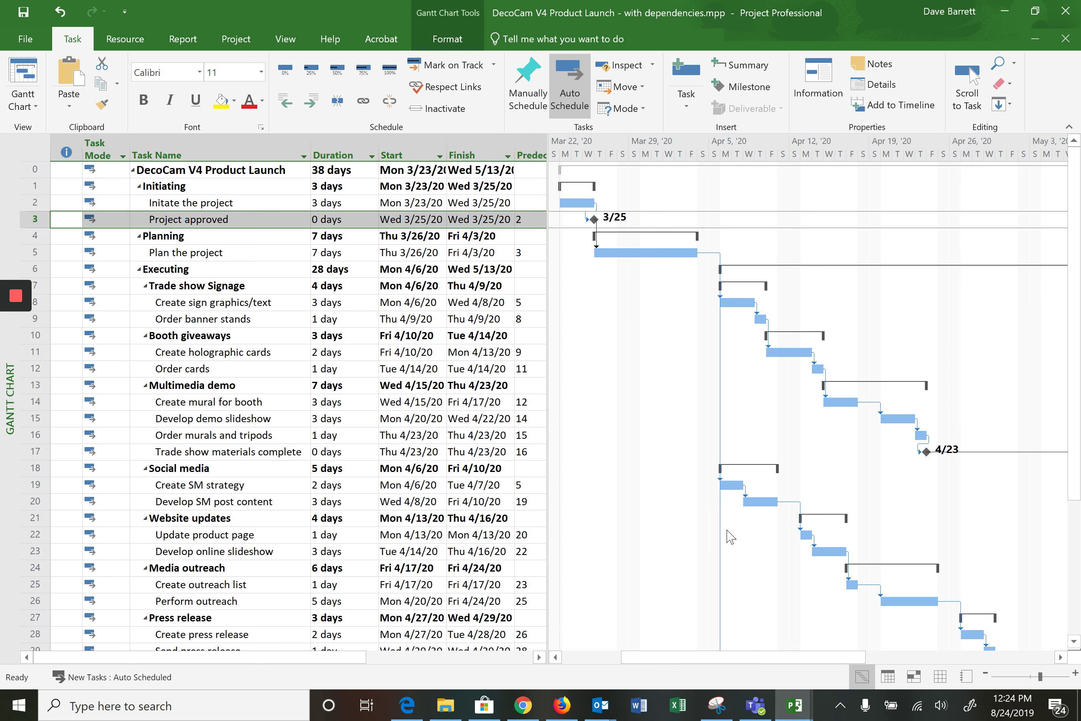
{"action": "scroll", "coordinate": [651, 432], "scroll_direction": "down", "scroll_amount": 1}
{"action": "scroll", "coordinate": [650, 432], "scroll_direction": "down", "scroll_amount": 2}
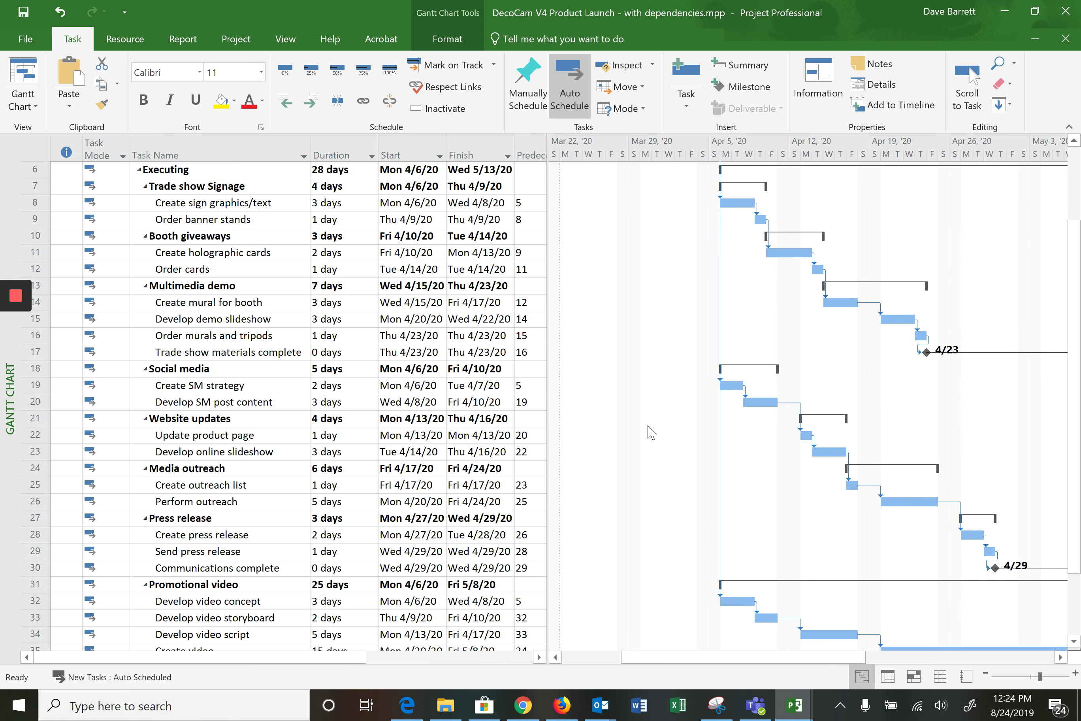
{"action": "left_click_drag", "start_coordinate": [716, 656], "coordinate": [836, 672]}
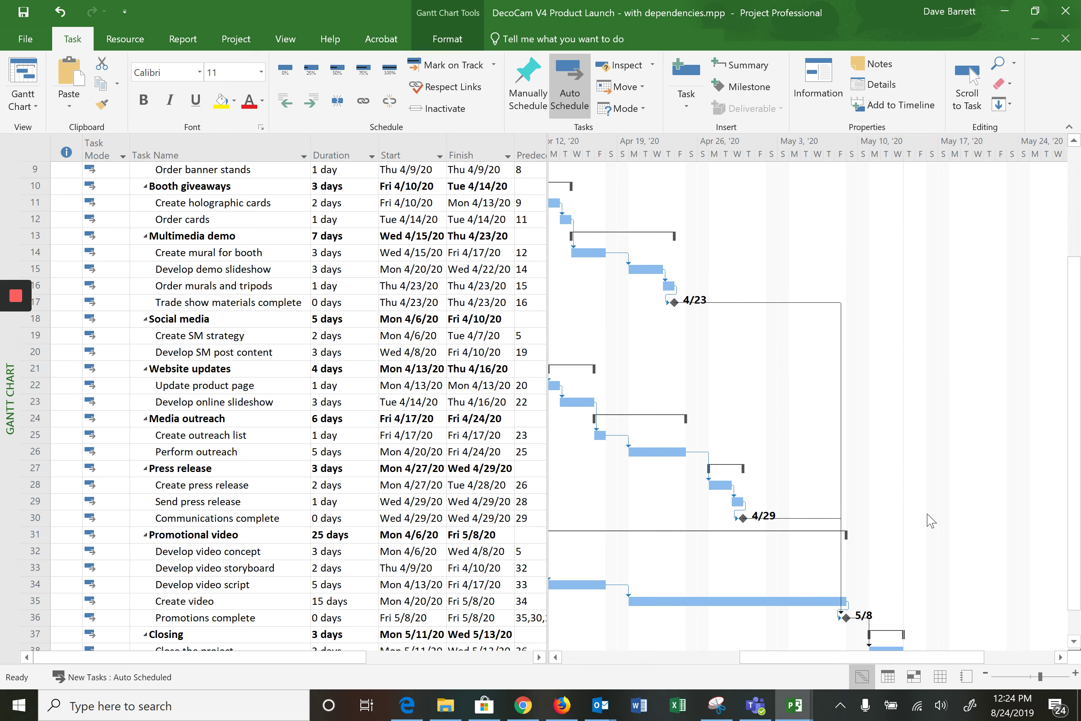
{"action": "scroll", "coordinate": [936, 507], "scroll_direction": "down", "scroll_amount": 2}
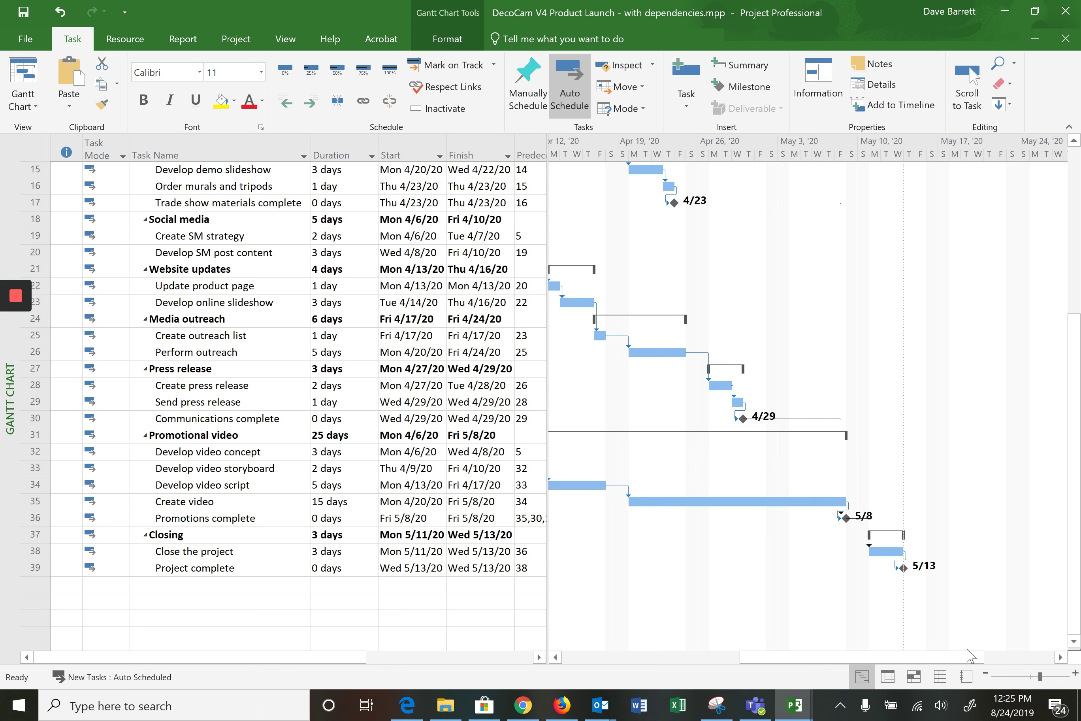
{"action": "left_click_drag", "start_coordinate": [828, 664], "coordinate": [672, 665]}
{"action": "scroll", "coordinate": [716, 497], "scroll_direction": "up", "scroll_amount": 4}
{"action": "scroll", "coordinate": [717, 497], "scroll_direction": "up", "scroll_amount": 2}
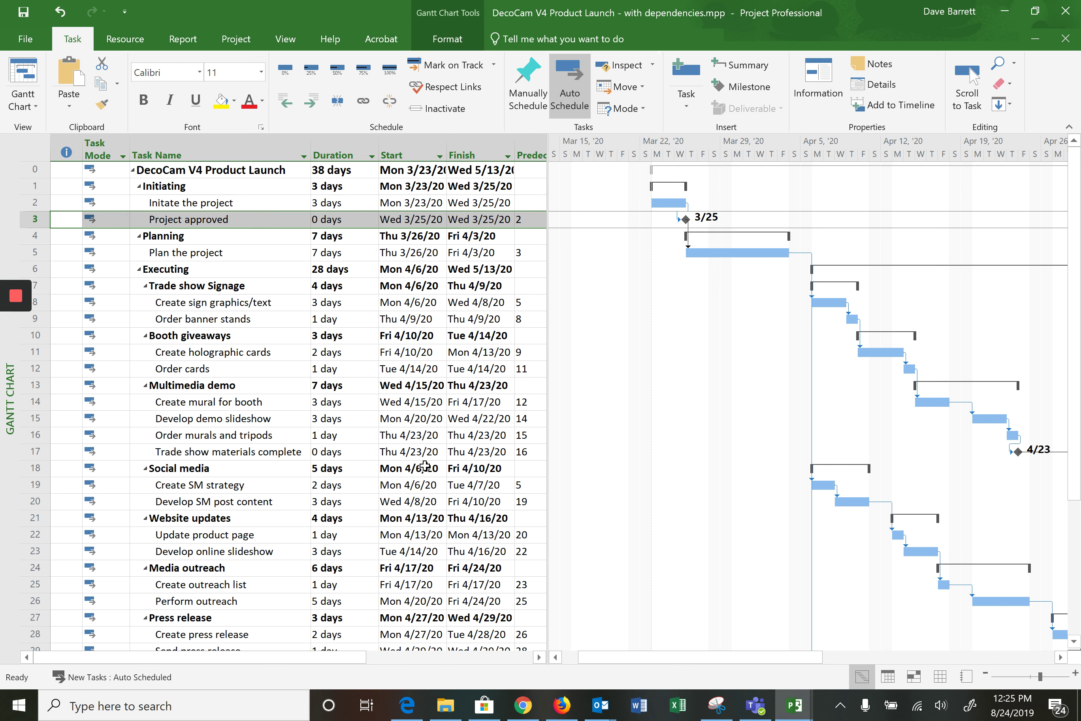
Insert a task named "Project kickoff meeting" directly above "Project approved" with a duration of 1 day
{"action": "left_click", "coordinate": [196, 201]}
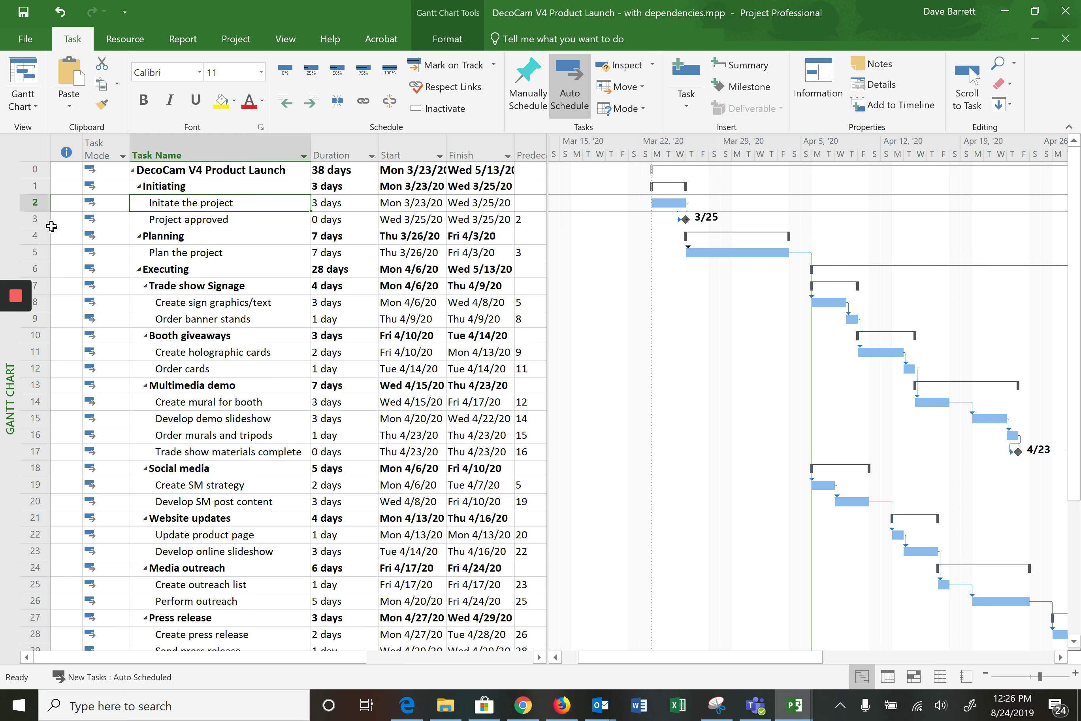
{"action": "left_click", "coordinate": [32, 223]}
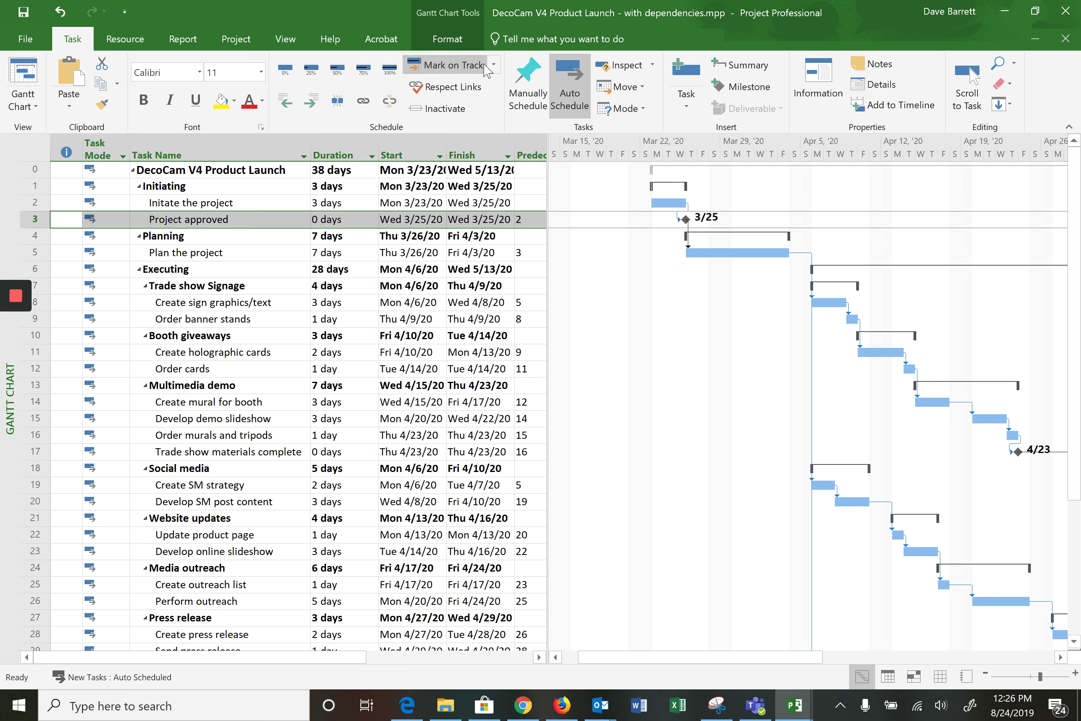
{"action": "left_click", "coordinate": [687, 105]}
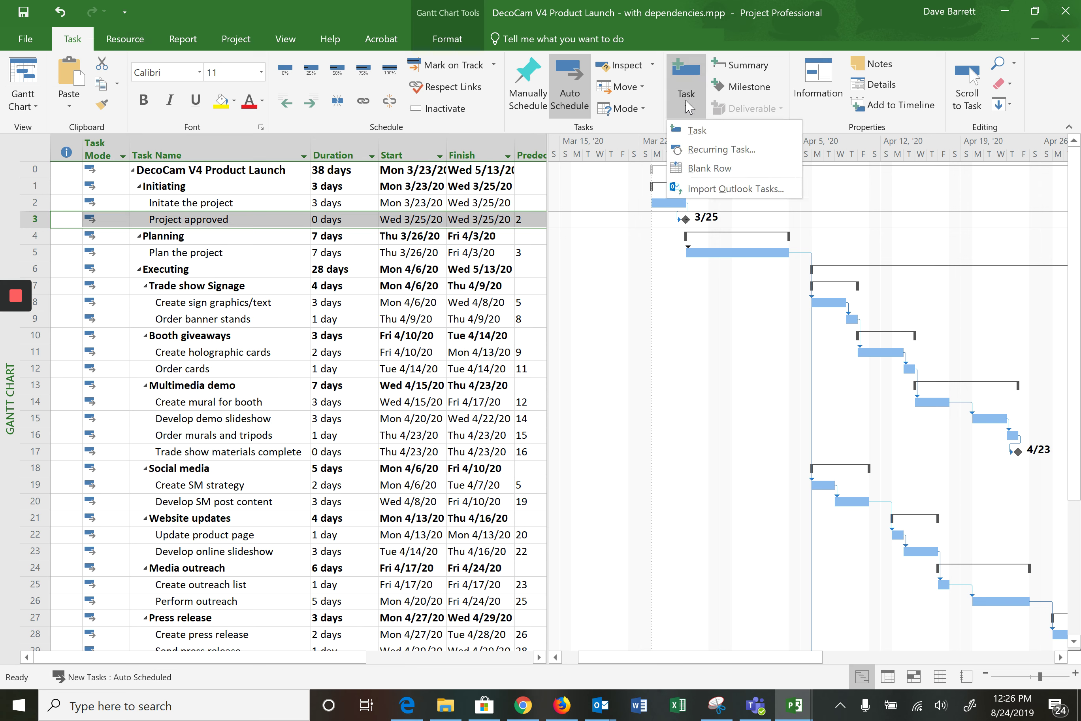
{"action": "left_click", "coordinate": [704, 130]}
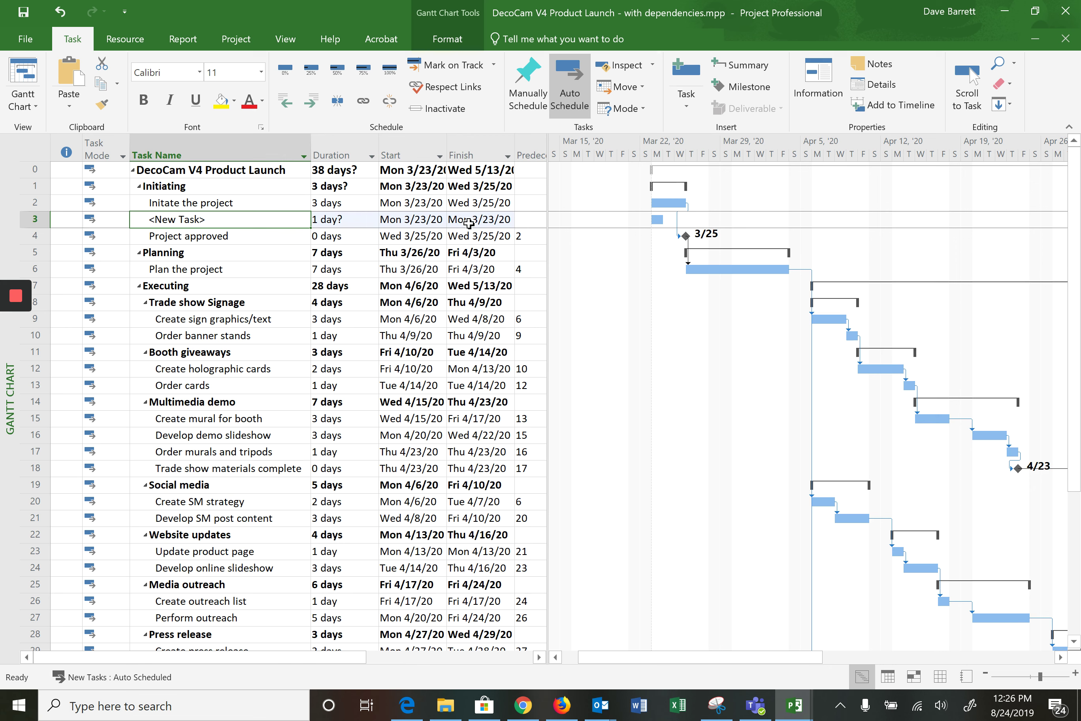
{"action": "mouse_move", "coordinate": [660, 222]}
{"action": "type", "text": "Project k"}
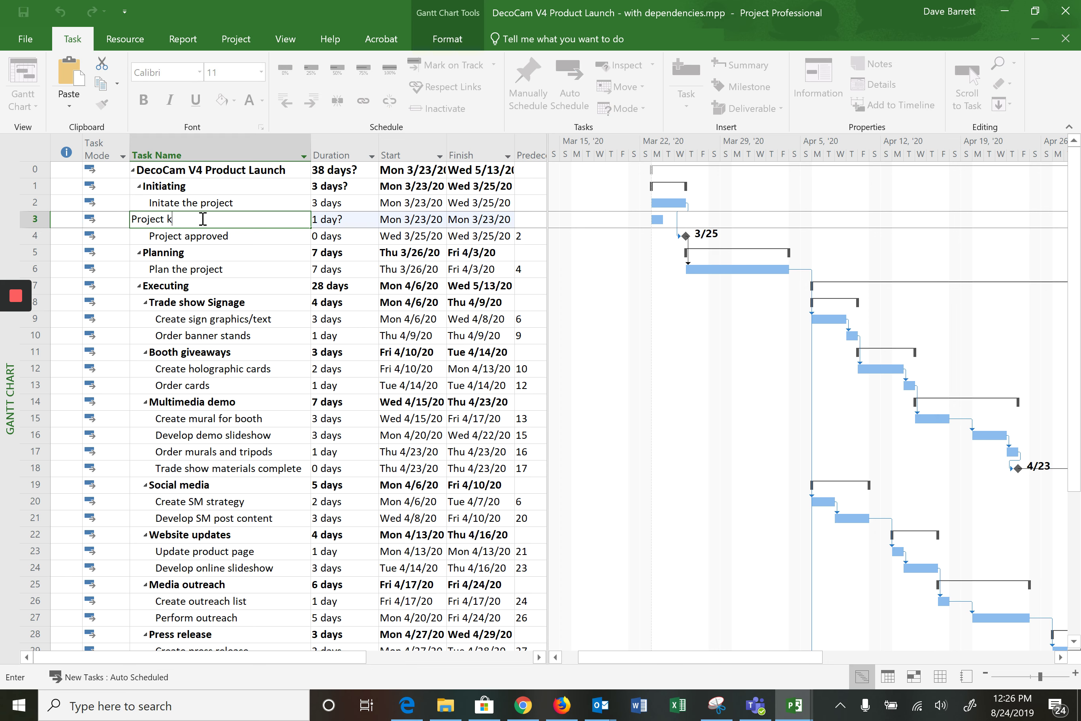
{"action": "type", "text": "ickoff meeting"}
{"action": "key", "text": "Tab"}
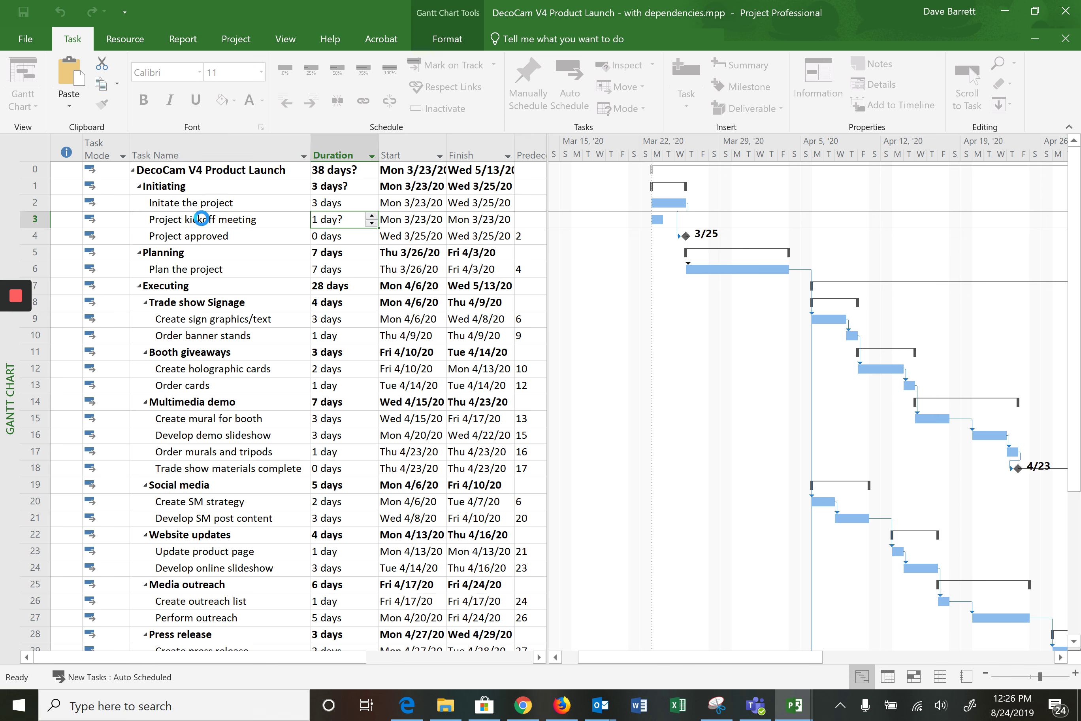
{"action": "type", "text": "1"}
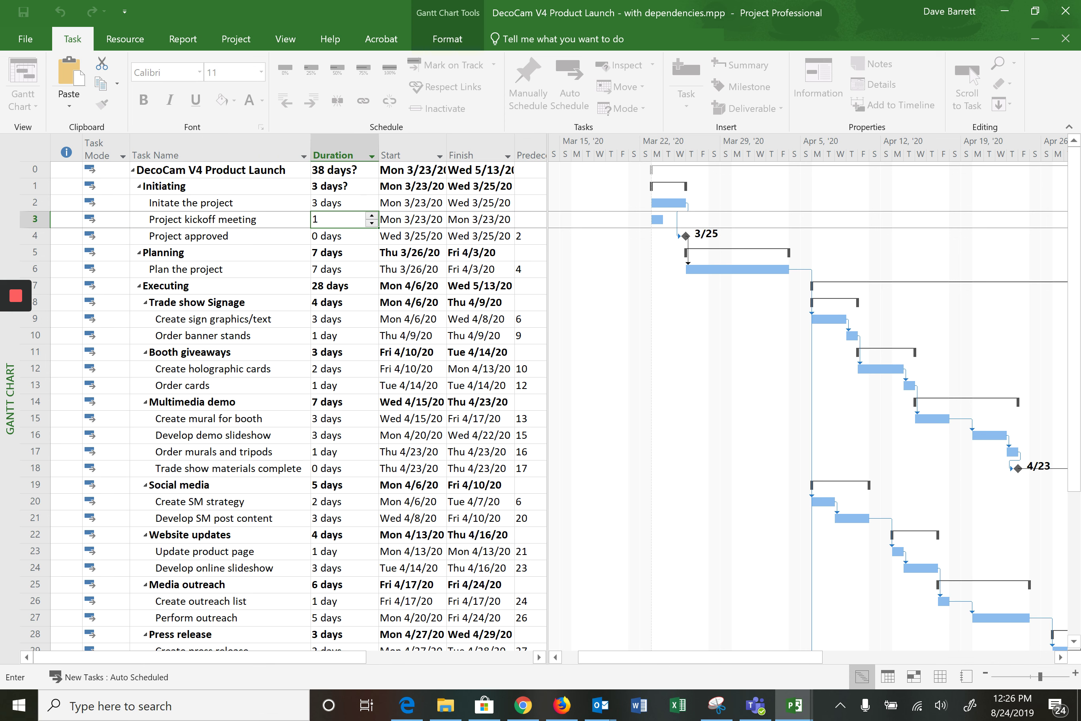
{"action": "left_click", "coordinate": [279, 217]}
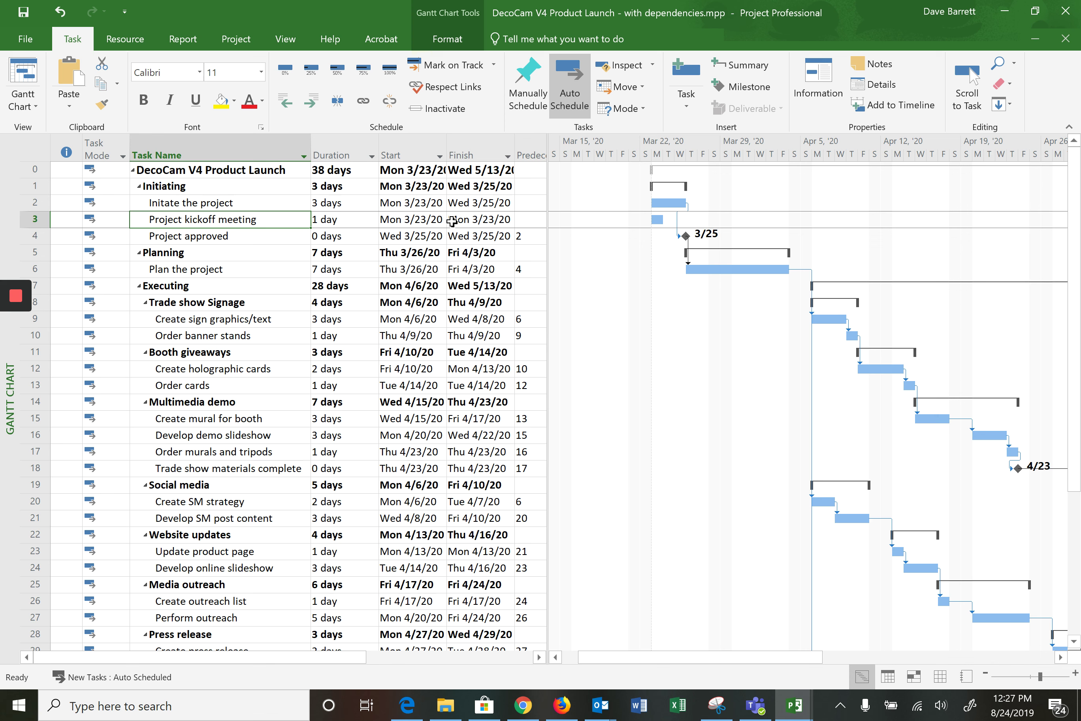
Set the start of "Project kickoff meeting" to Tue 3/24/20 and keep the start-no-earlier-than constraint
{"action": "left_click", "coordinate": [411, 220]}
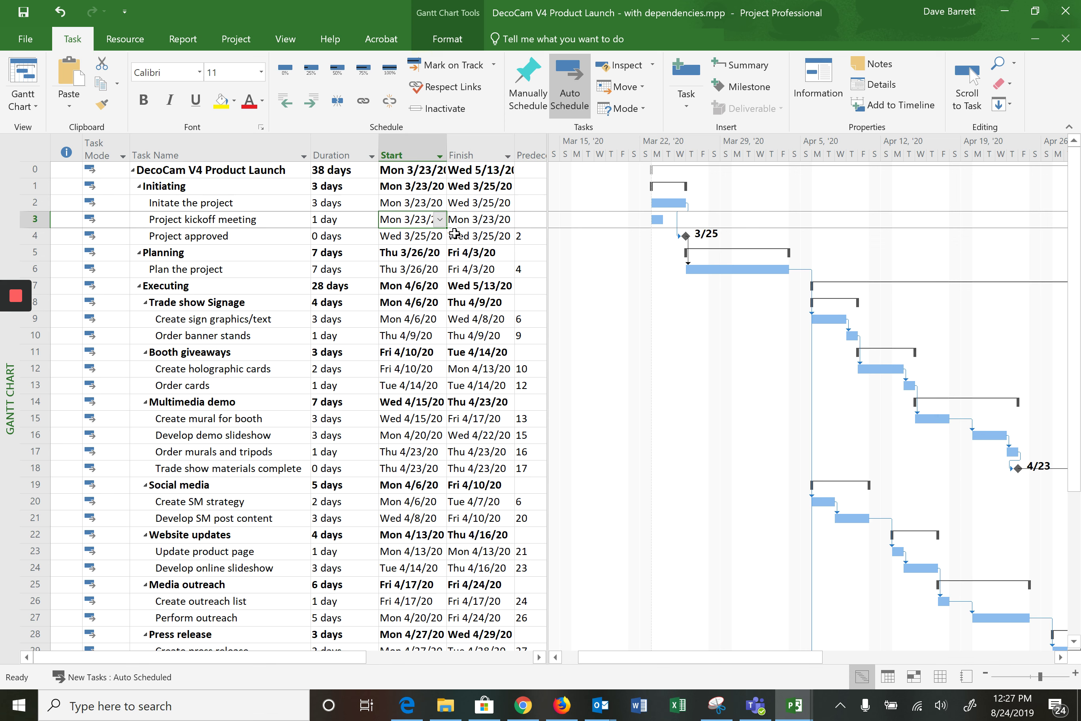
{"action": "left_click", "coordinate": [439, 220]}
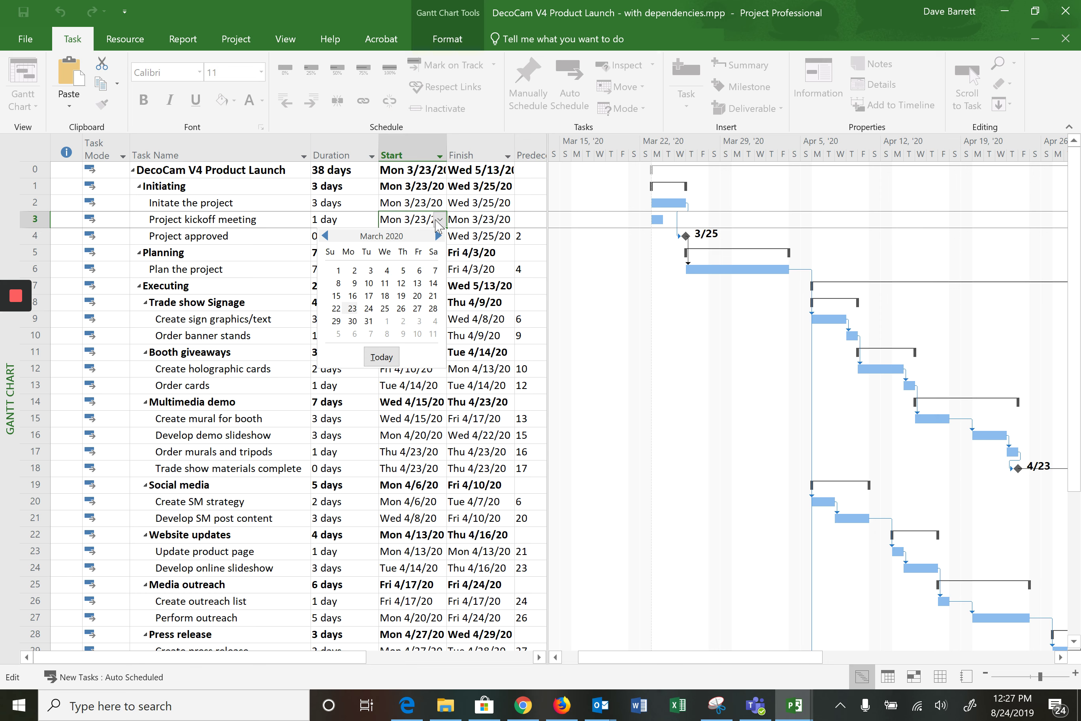
{"action": "left_click", "coordinate": [369, 308]}
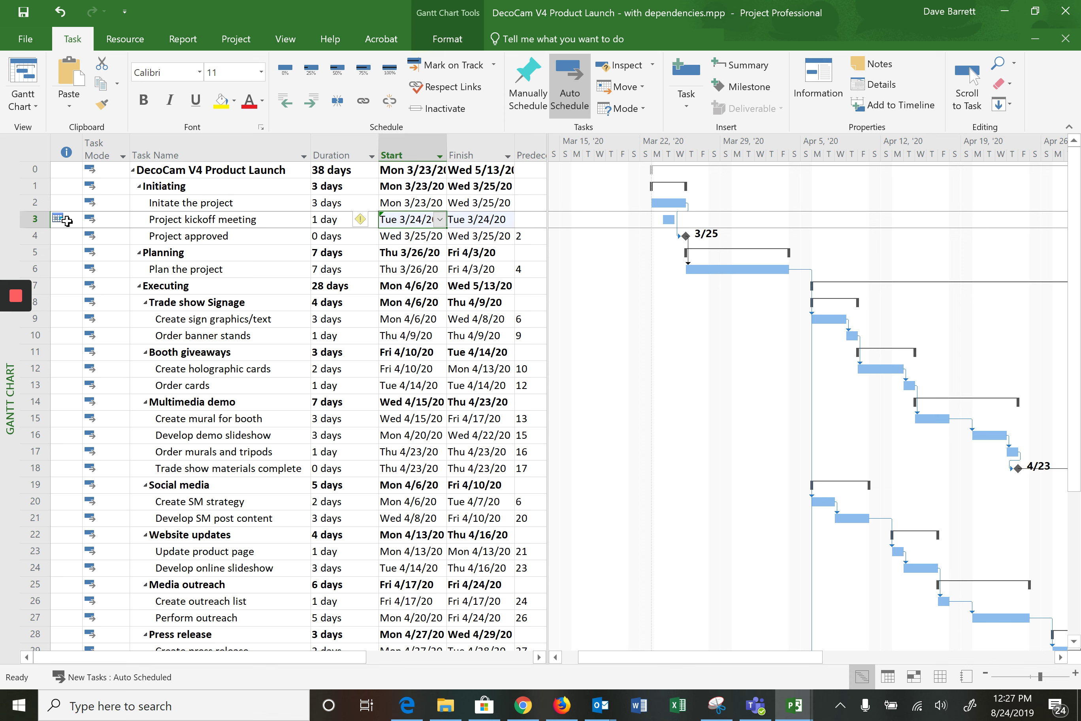
{"action": "mouse_move", "coordinate": [56, 218]}
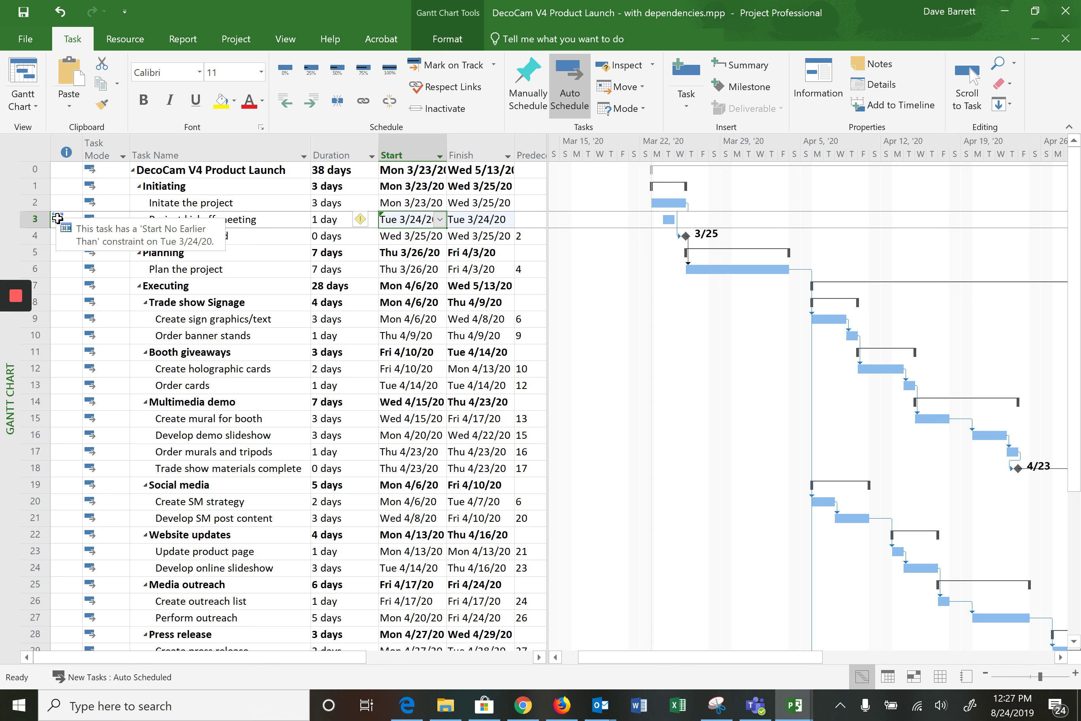
{"action": "left_click", "coordinate": [375, 223]}
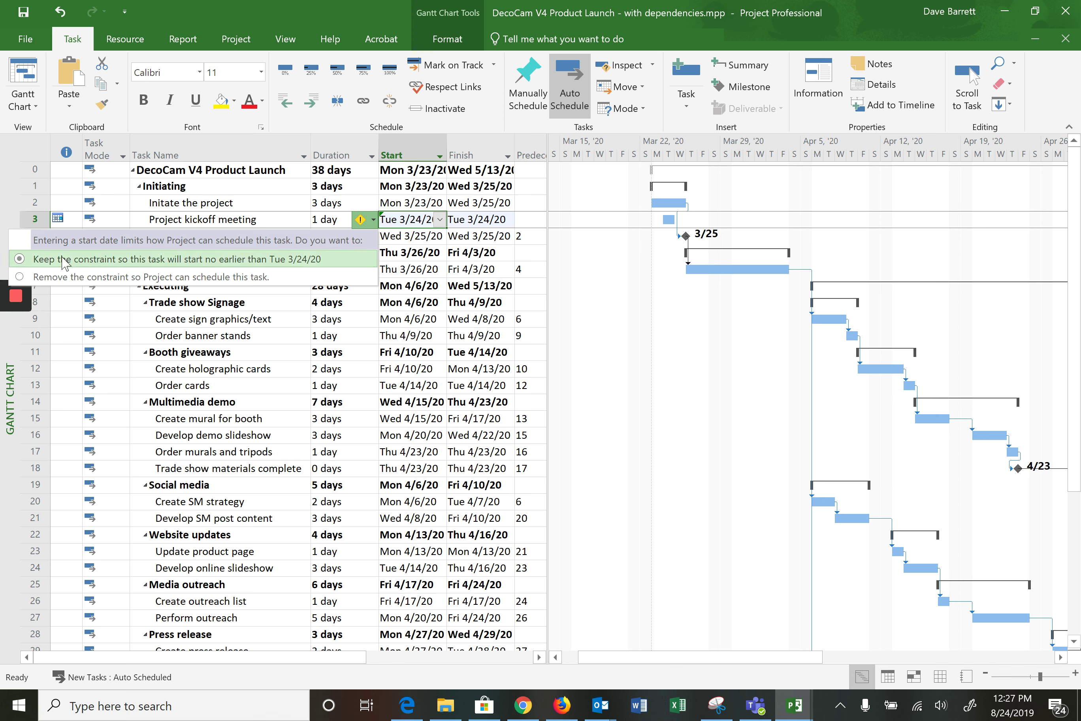
{"action": "left_click", "coordinate": [89, 264]}
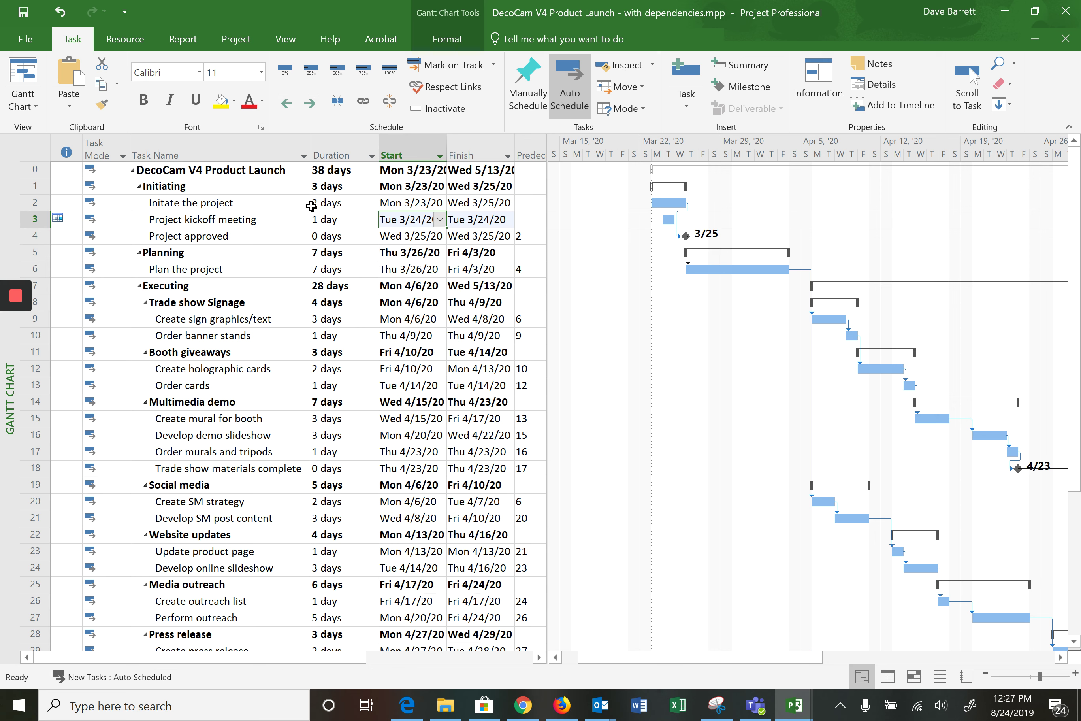